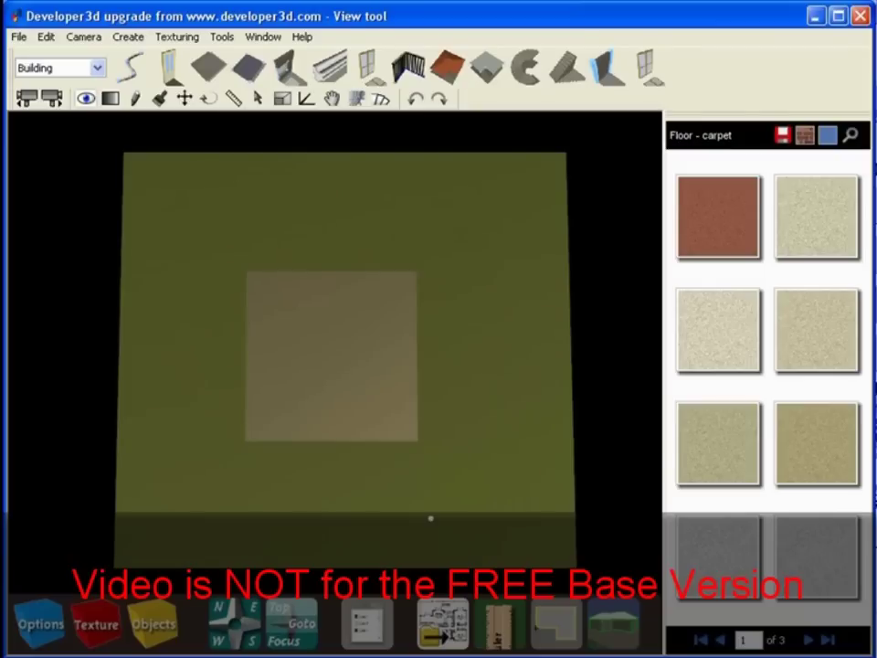
Step: Examine the empty site and the square ground-floor base area from above
{"action": "scroll", "coordinate": [319, 394], "scroll_direction": "up", "scroll_amount": 3}
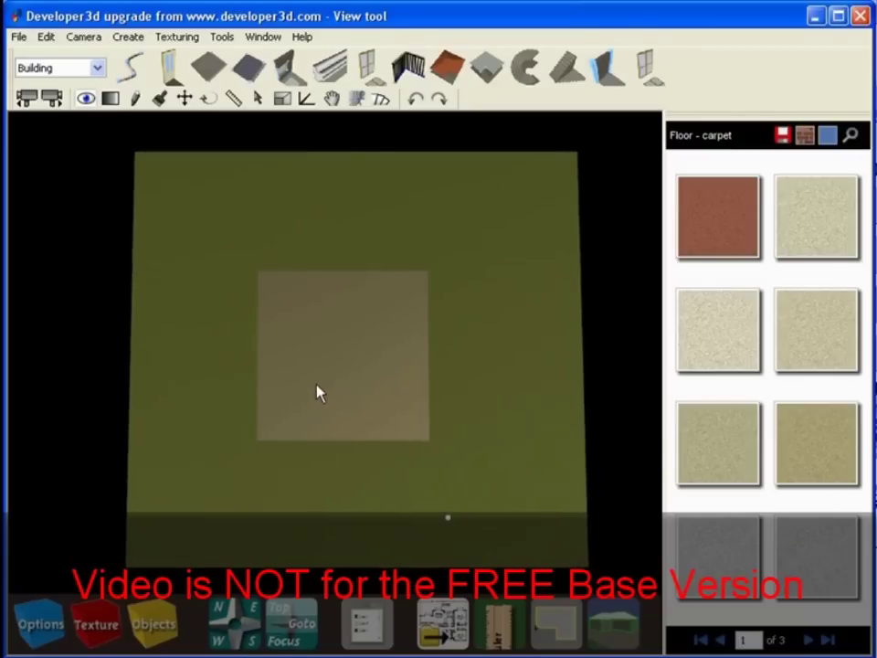
{"action": "scroll", "coordinate": [322, 416], "scroll_direction": "up", "scroll_amount": 1}
{"action": "left_click_drag", "start_coordinate": [322, 416], "coordinate": [432, 237]}
{"action": "left_click_drag", "start_coordinate": [431, 149], "coordinate": [415, 213]}
{"action": "left_click_drag", "start_coordinate": [399, 271], "coordinate": [542, 591]}
{"action": "scroll", "coordinate": [305, 368], "scroll_direction": "up", "scroll_amount": 3}
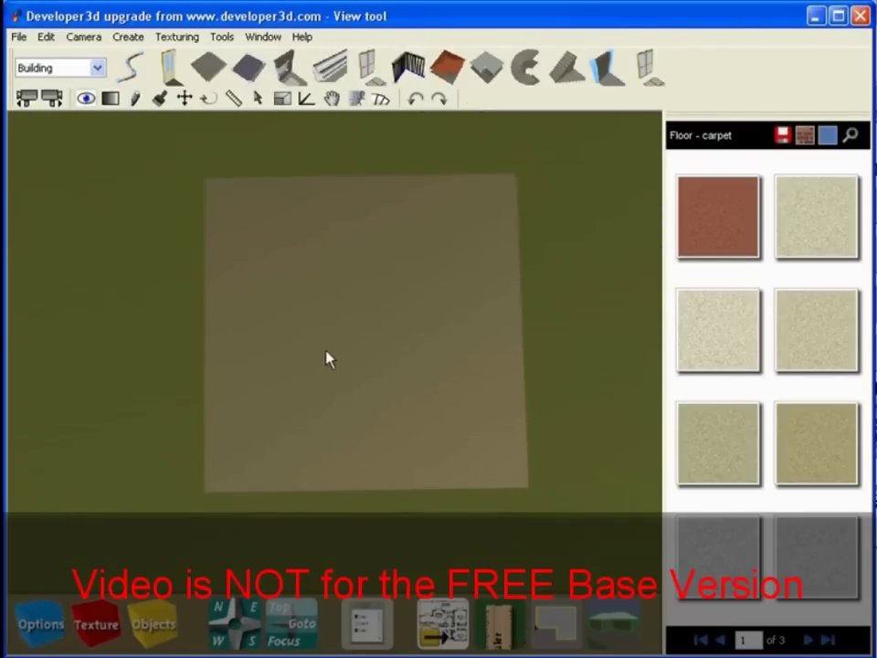
{"action": "middle_click_drag", "start_coordinate": [327, 359], "coordinate": [333, 387]}
{"action": "left_click_drag", "start_coordinate": [333, 387], "coordinate": [354, 387]}
{"action": "mouse_move", "coordinate": [358, 307]}
{"action": "left_mouse_down"}
{"action": "mouse_move", "coordinate": [315, 187]}
{"action": "mouse_move", "coordinate": [210, 138]}
{"action": "mouse_move", "coordinate": [430, 144]}
{"action": "mouse_move", "coordinate": [598, 202]}
{"action": "mouse_move", "coordinate": [628, 228]}
{"action": "mouse_move", "coordinate": [639, 260]}
{"action": "mouse_move", "coordinate": [357, 307]}
{"action": "left_mouse_up"}
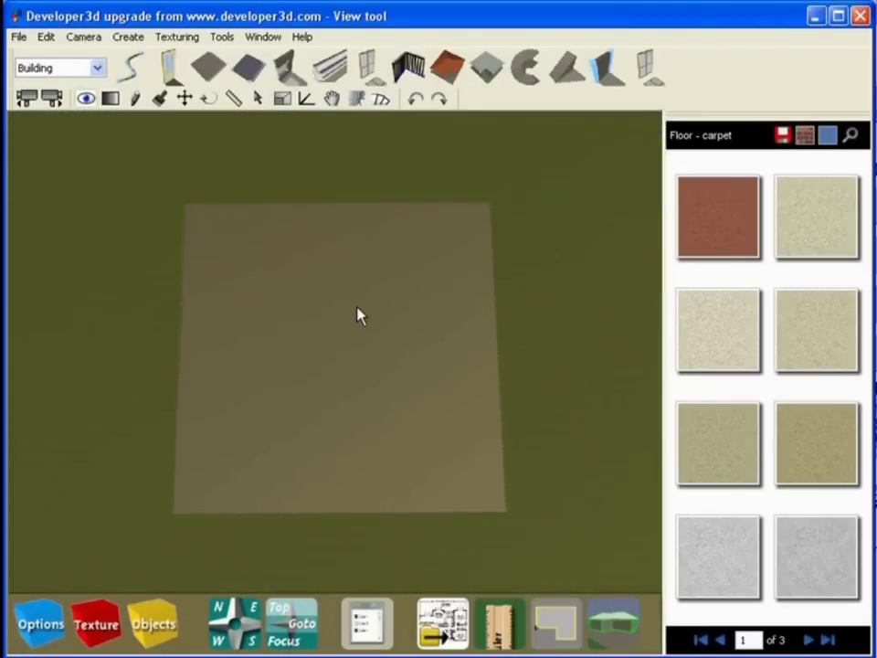
Step: View the base area from a low angle toward the horizon, a rotated angle and straight overhead
{"action": "left_click", "coordinate": [322, 384]}
{"action": "left_click", "coordinate": [346, 353]}
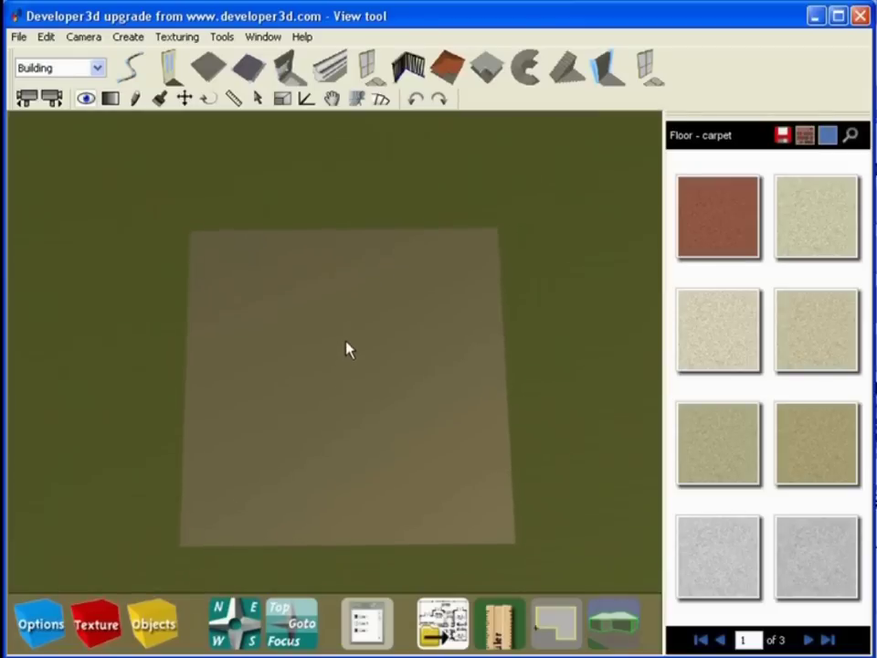
{"action": "key", "text": "Page_Up"}
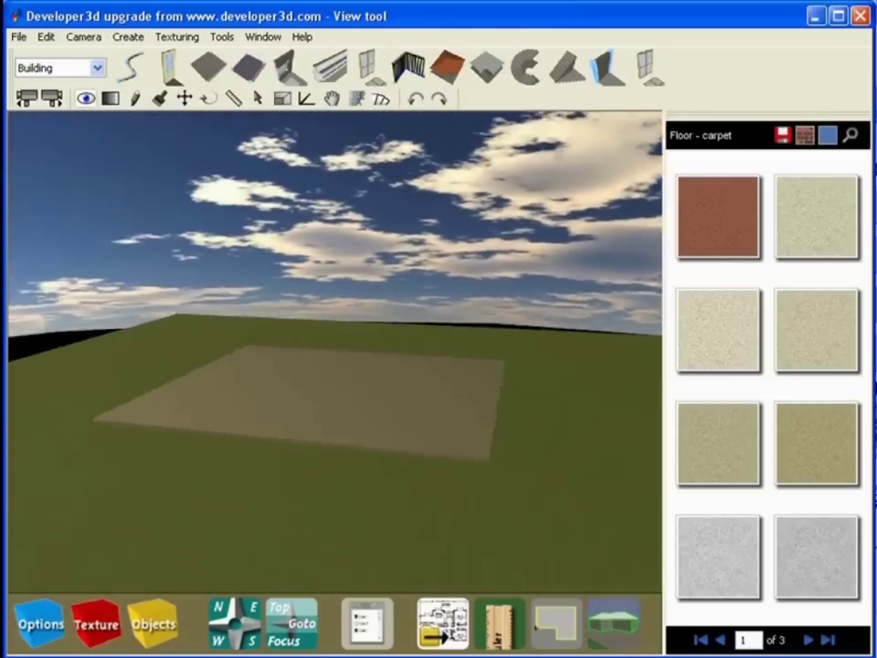
{"action": "key", "text": "Left"}
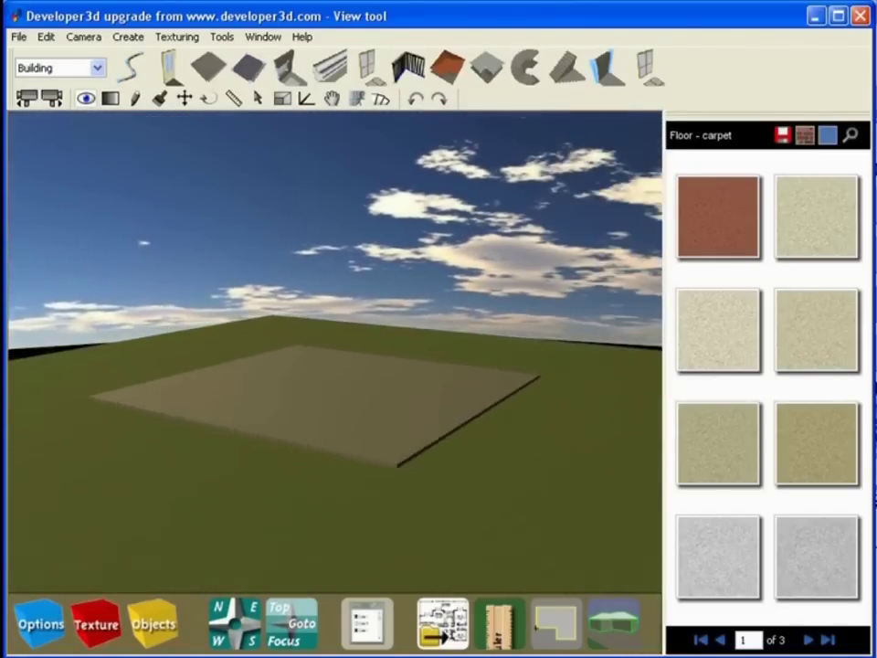
{"action": "key", "text": "Page_Down"}
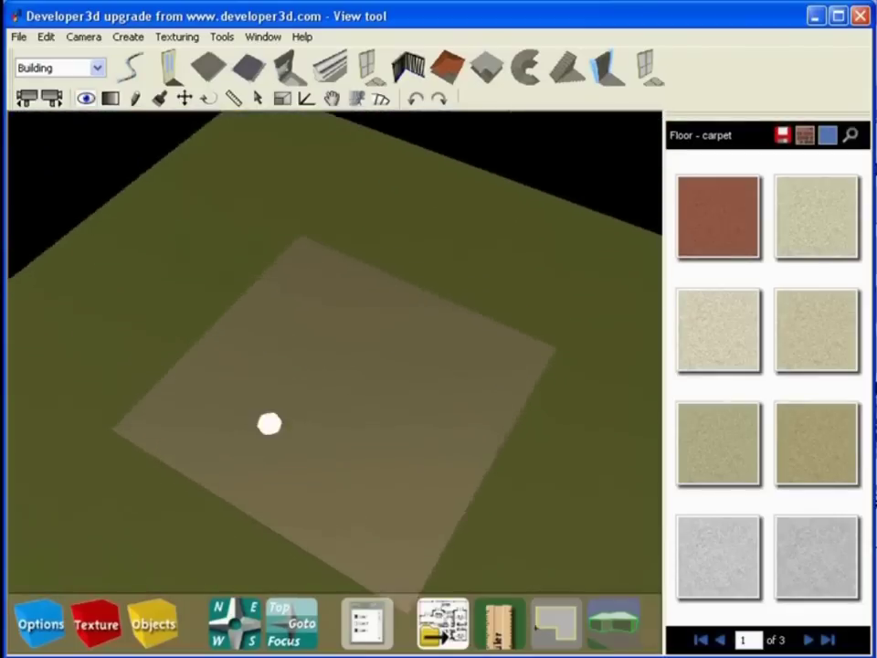
{"action": "key", "text": "Right"}
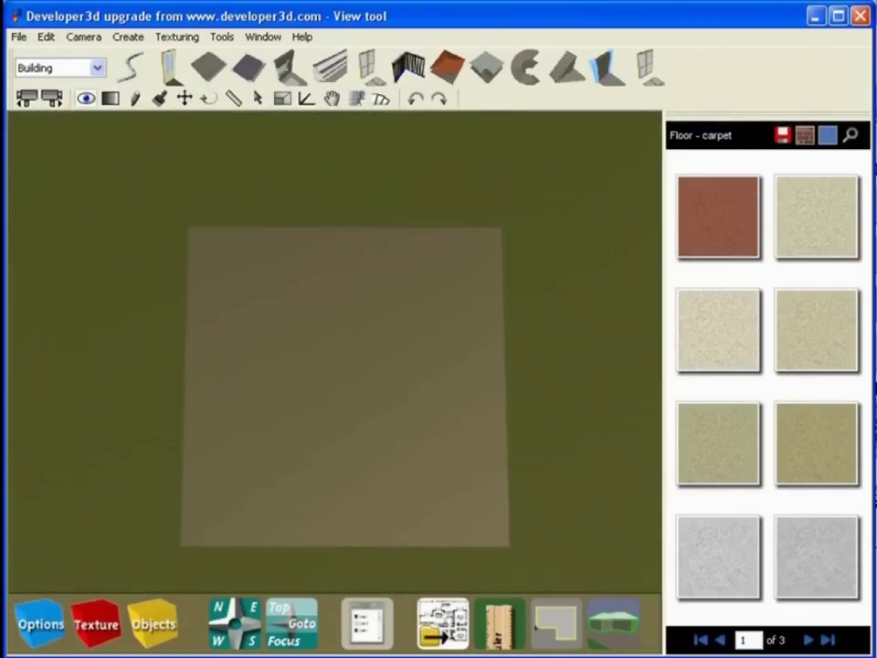
{"action": "left_click_drag", "start_coordinate": [353, 411], "coordinate": [339, 385]}
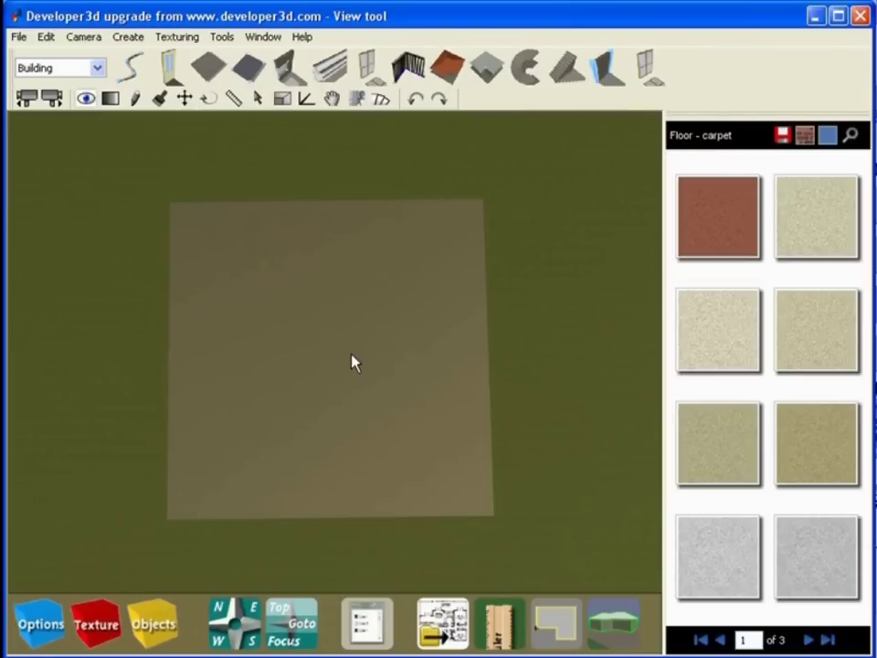
{"action": "left_click_drag", "start_coordinate": [339, 362], "coordinate": [316, 339]}
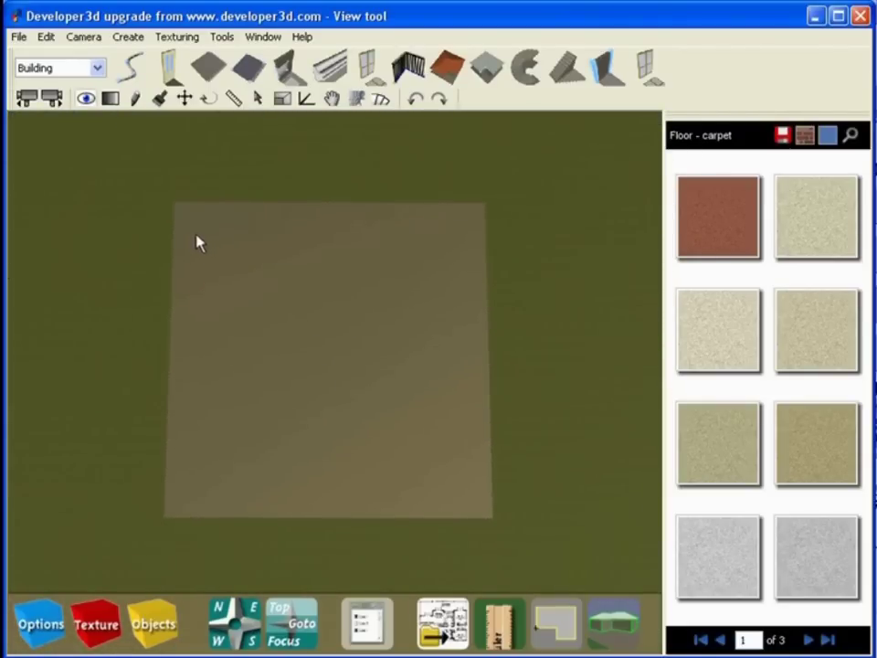
{"action": "left_click_drag", "start_coordinate": [409, 513], "coordinate": [329, 363]}
{"action": "scroll", "coordinate": [390, 404], "scroll_direction": "up", "scroll_amount": 2}
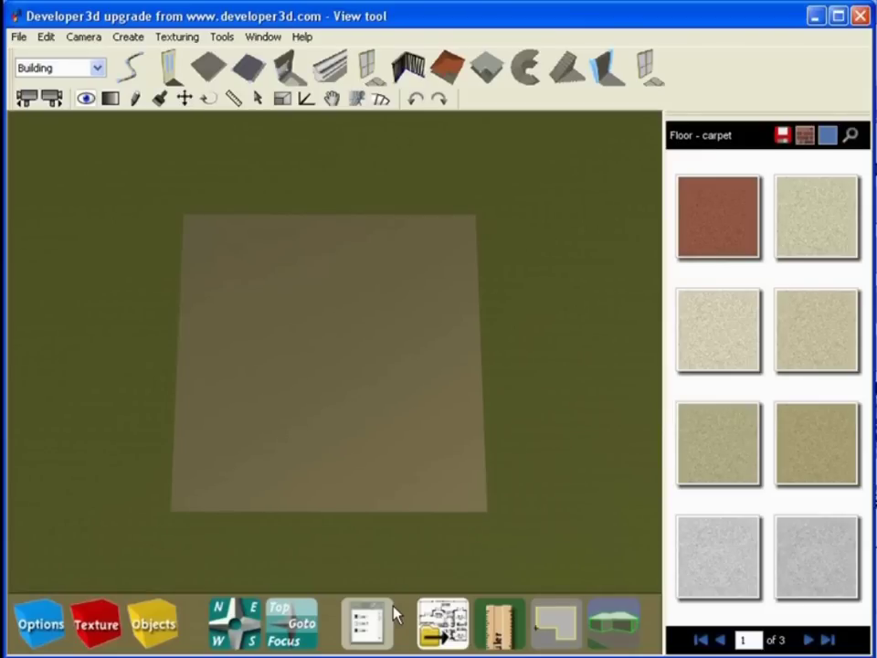
Step: View the Artwork - paintings collection in the Object Browser and close the browser
{"action": "left_click", "coordinate": [146, 633]}
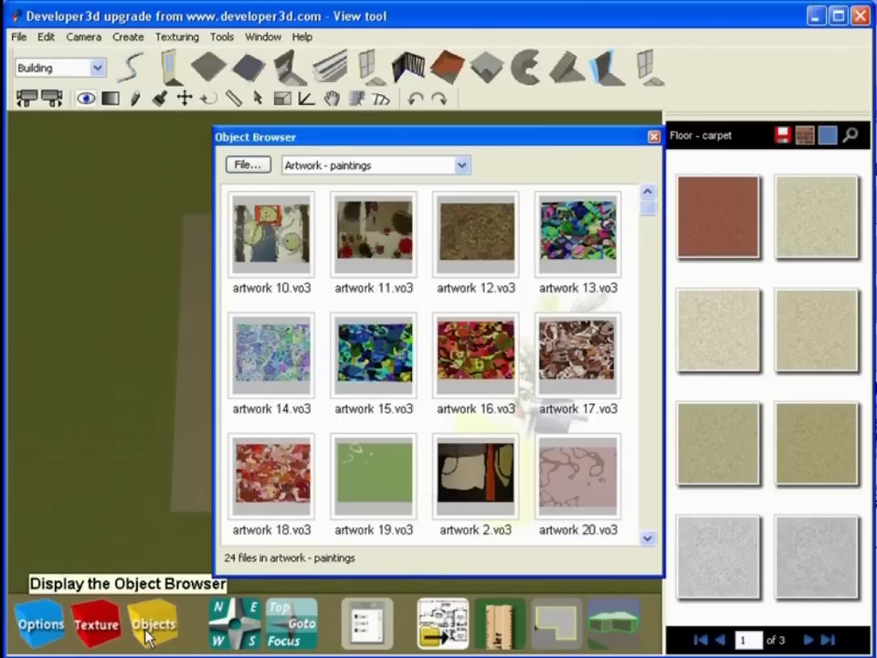
{"action": "left_click", "coordinate": [654, 137]}
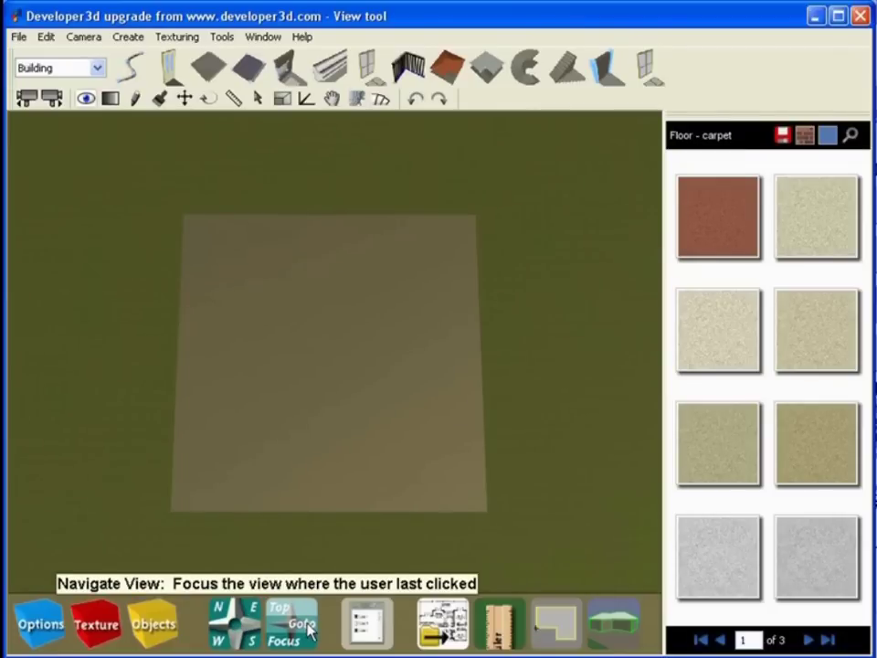
Step: Show the elevations and first floor layers along with the ground floor
{"action": "left_click", "coordinate": [379, 629]}
{"action": "scroll", "coordinate": [373, 535], "scroll_direction": "down", "scroll_amount": 5}
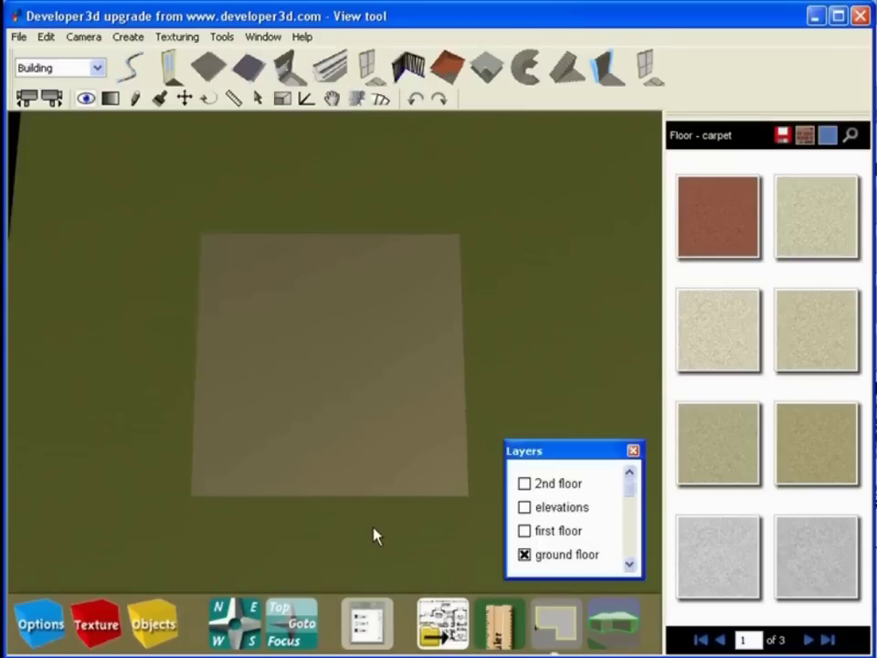
{"action": "left_click_drag", "start_coordinate": [379, 535], "coordinate": [379, 429]}
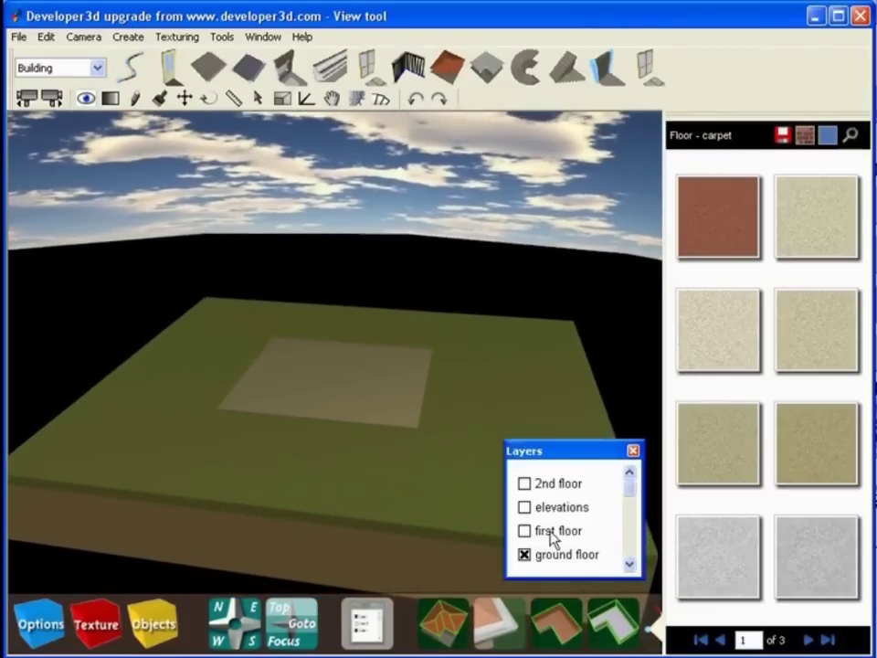
{"action": "left_click", "coordinate": [525, 507]}
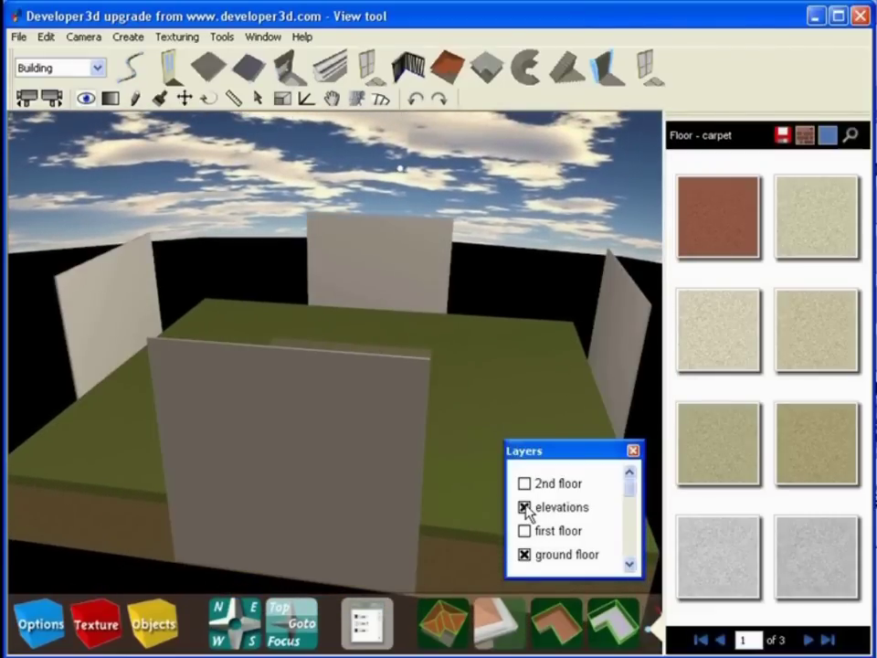
{"action": "left_click", "coordinate": [525, 531]}
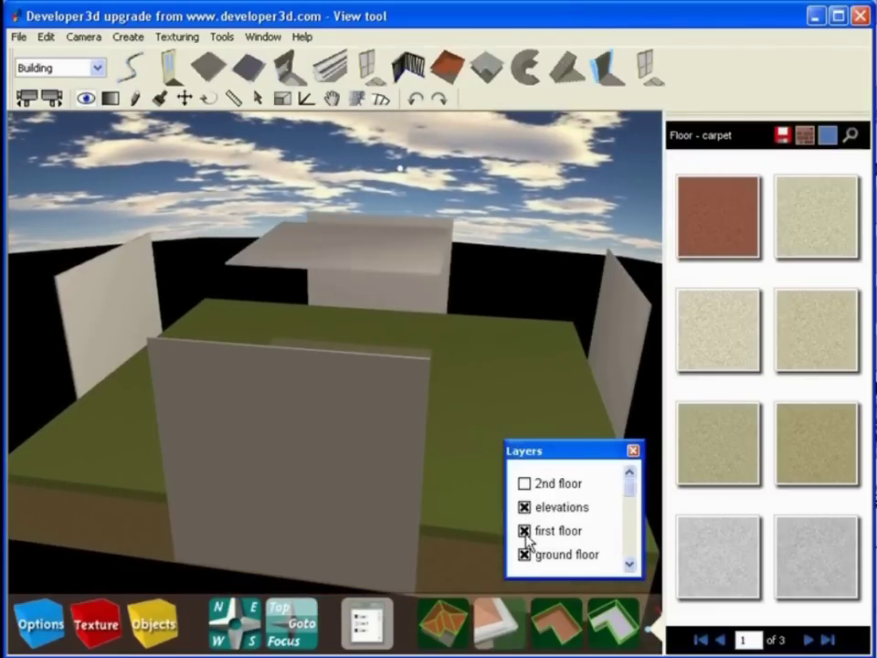
Step: Hide the first floor and elevations layers, leaving only the ground floor shown, and close the layer list
{"action": "left_click", "coordinate": [524, 531]}
{"action": "left_click", "coordinate": [525, 507]}
{"action": "left_click_drag", "start_coordinate": [368, 421], "coordinate": [368, 493]}
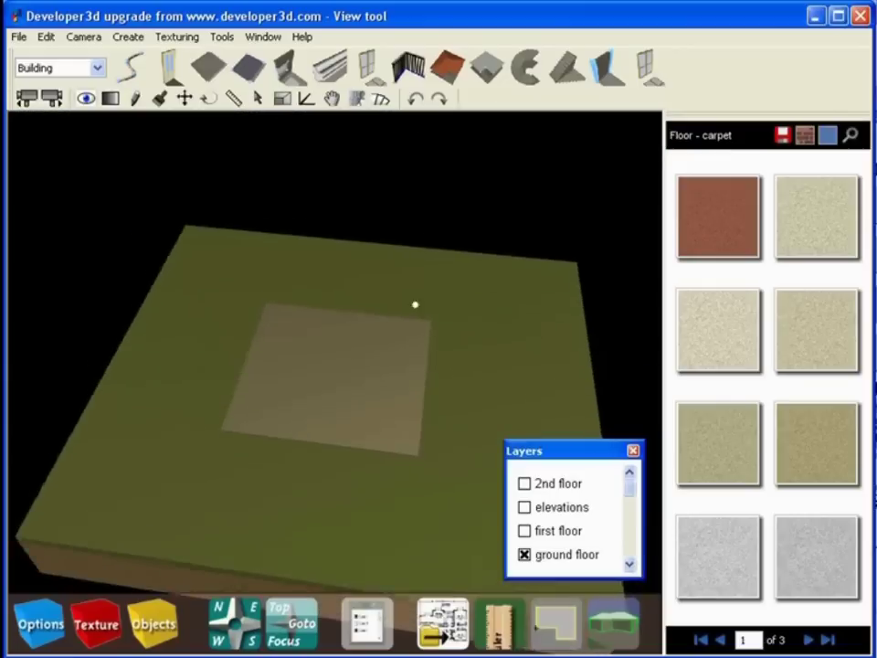
{"action": "left_click_drag", "start_coordinate": [415, 304], "coordinate": [441, 556]}
{"action": "scroll", "coordinate": [340, 407], "scroll_direction": "up", "scroll_amount": 3}
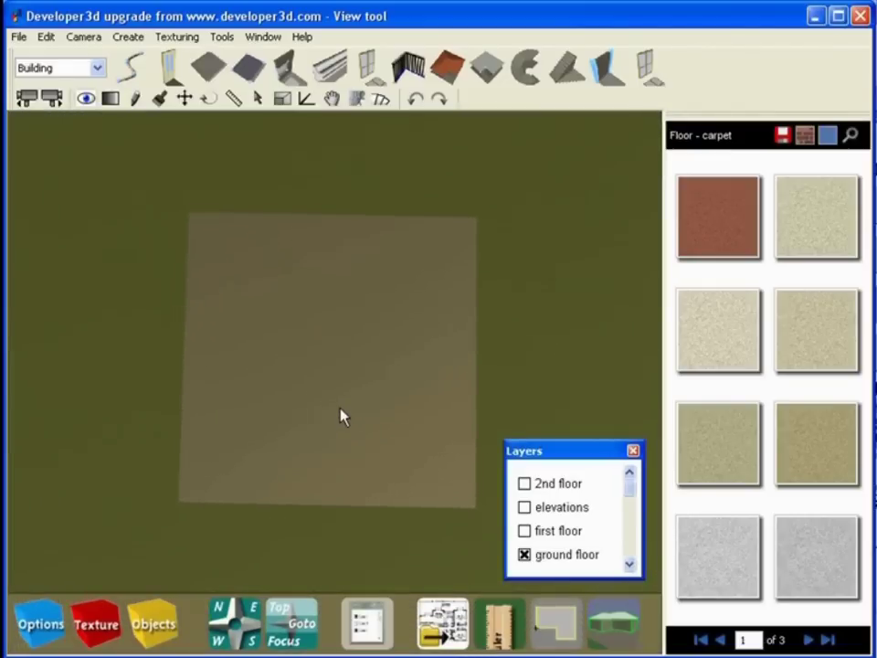
{"action": "scroll", "coordinate": [342, 415], "scroll_direction": "up", "scroll_amount": 3}
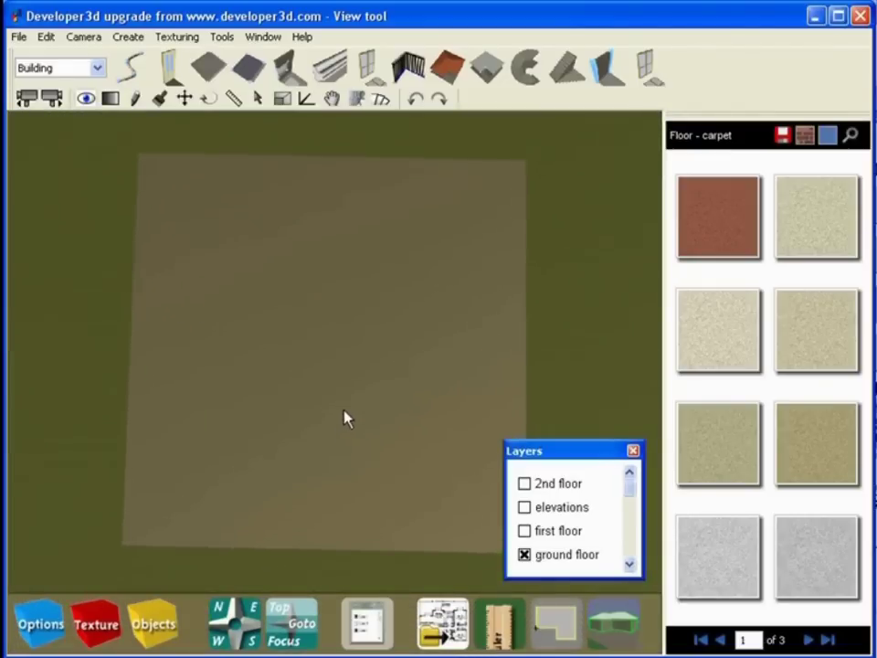
{"action": "left_click", "coordinate": [633, 453]}
{"action": "scroll", "coordinate": [511, 502], "scroll_direction": "down", "scroll_amount": 3}
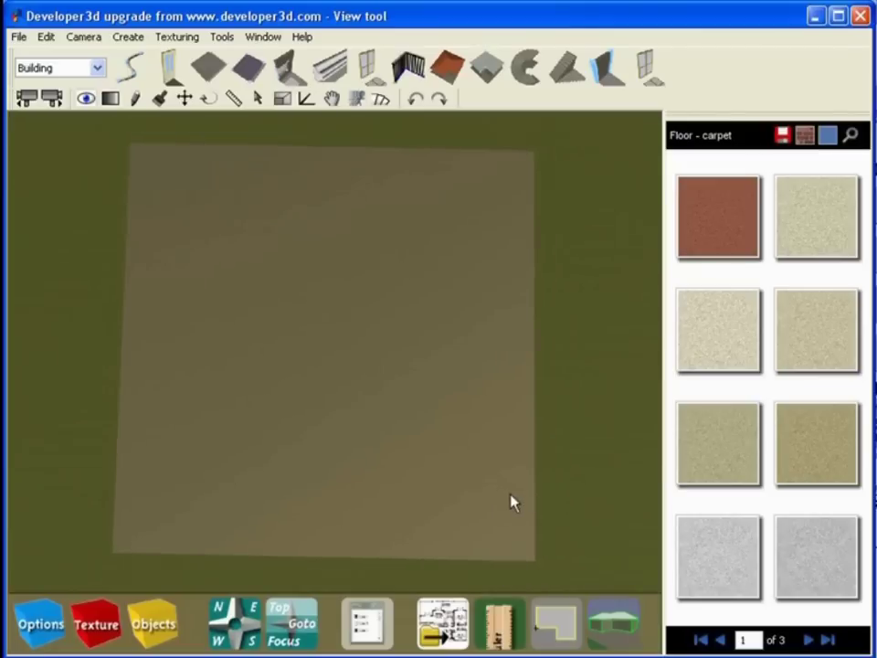
Step: Load the Pen and Paper sketch from the Floor plans folder as the base floor plan
{"action": "left_click_drag", "start_coordinate": [352, 442], "coordinate": [343, 370]}
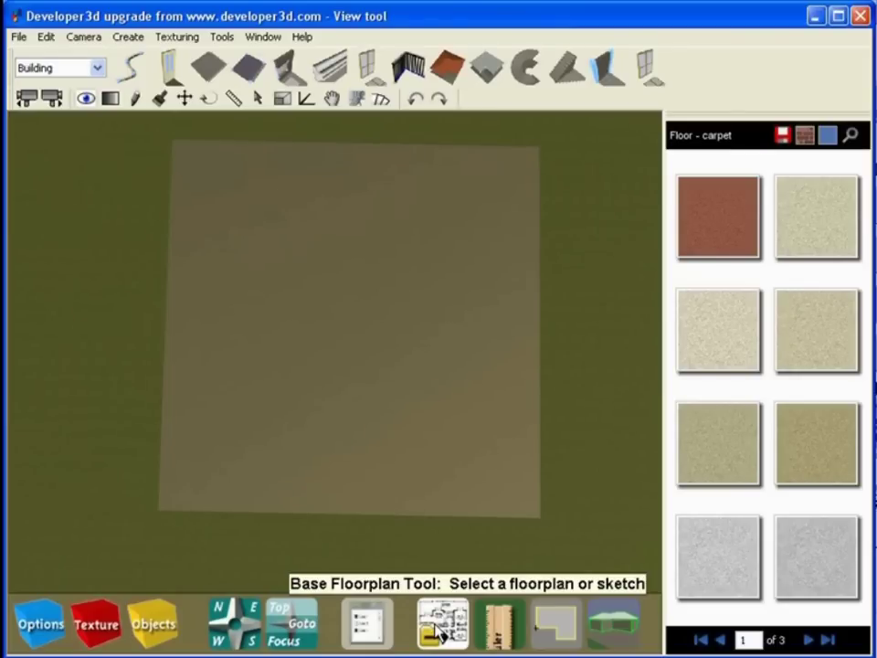
{"action": "left_click", "coordinate": [439, 631]}
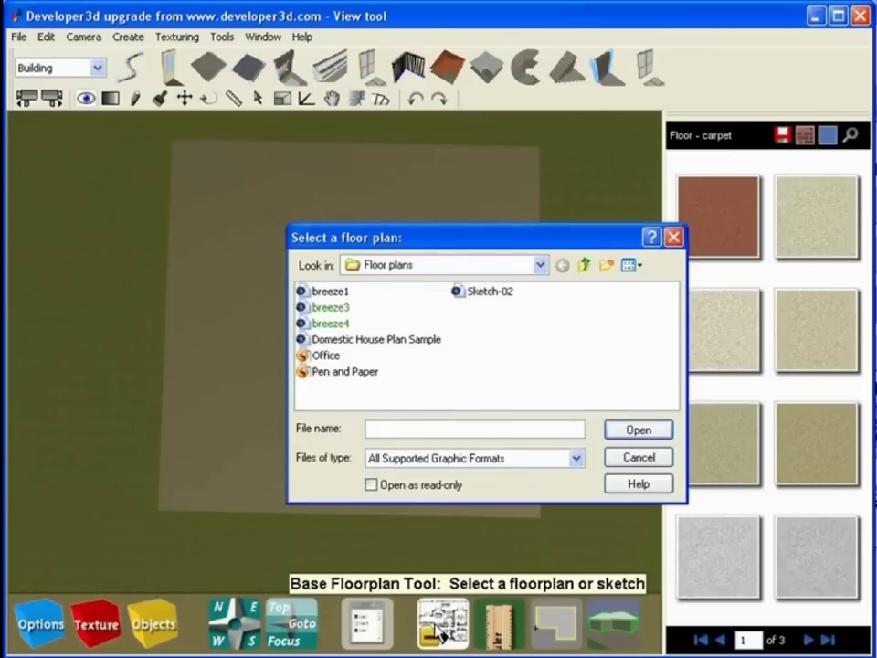
{"action": "left_click", "coordinate": [540, 265]}
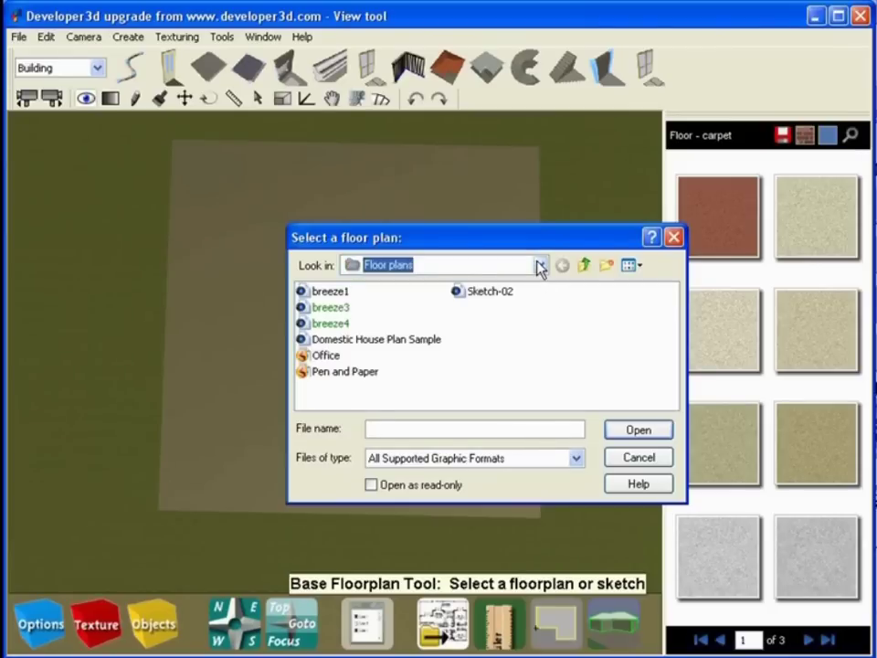
{"action": "left_click", "coordinate": [581, 246]}
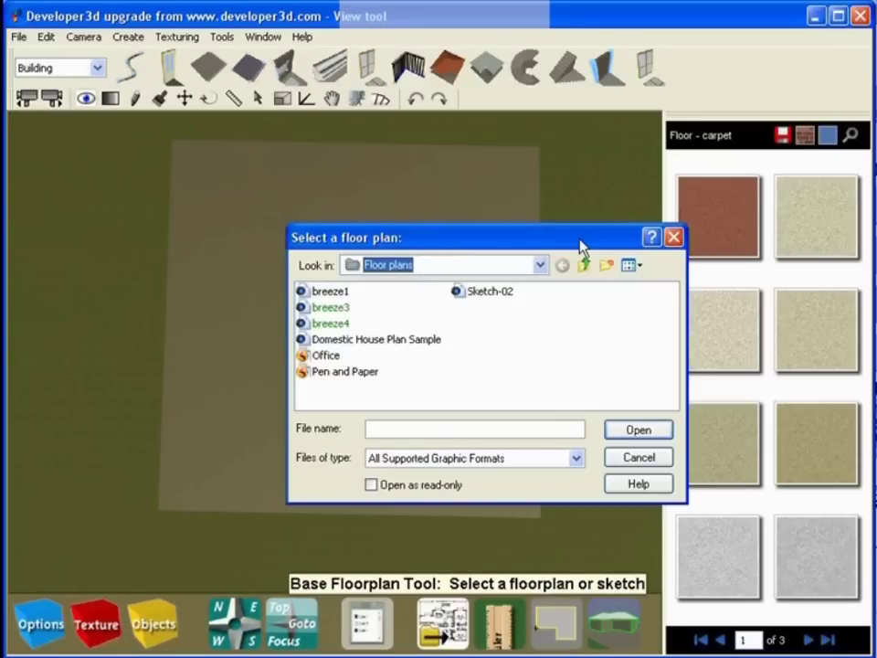
{"action": "double_click", "coordinate": [334, 375]}
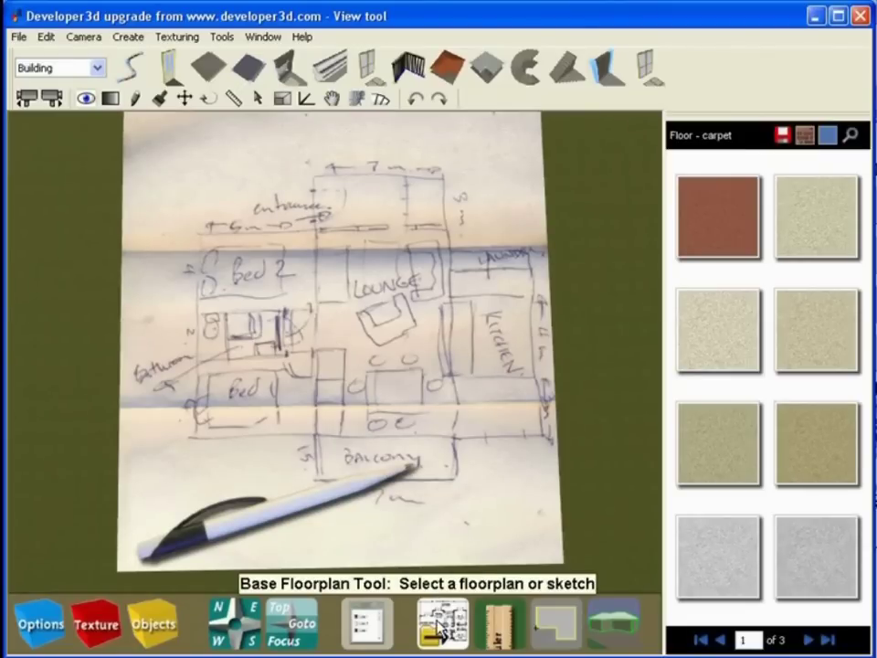
Step: Select the Pen and Paper sketch again to reload it onto the base
{"action": "left_click", "coordinate": [443, 625]}
{"action": "left_click", "coordinate": [344, 373]}
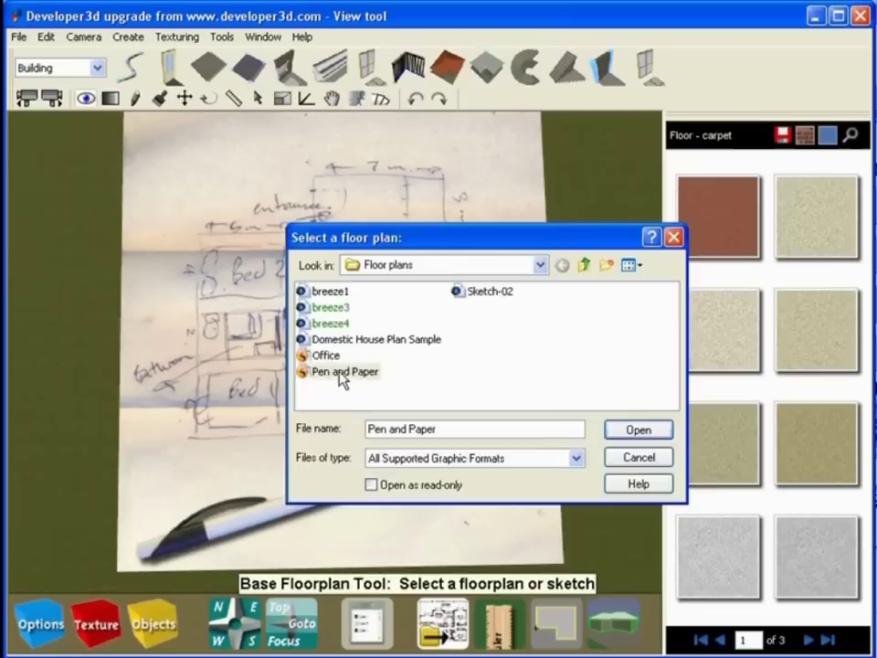
{"action": "double_click", "coordinate": [341, 375]}
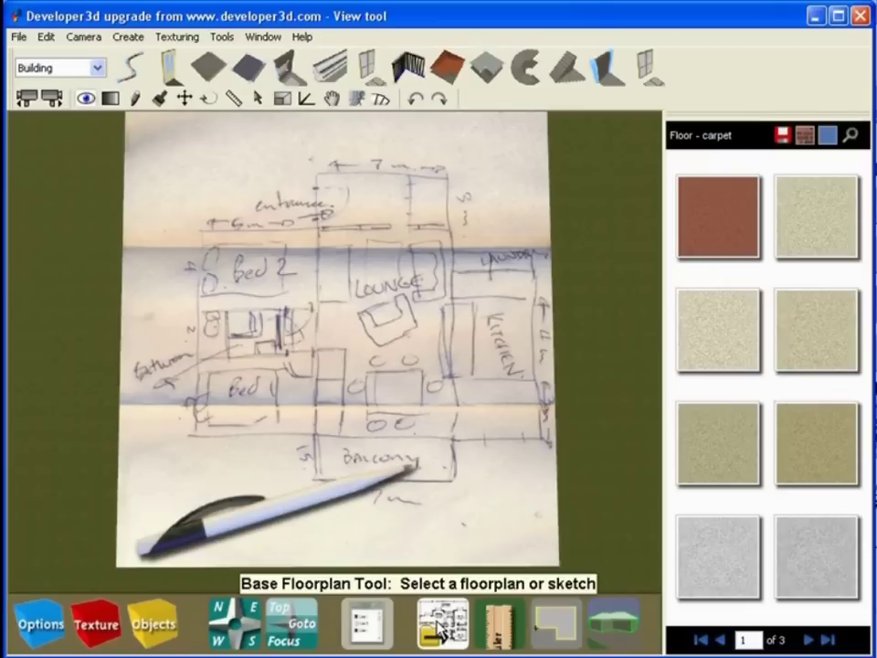
Step: Replace the base floor plan with the Domestic House Plan Sample drawing
{"action": "left_click", "coordinate": [443, 629]}
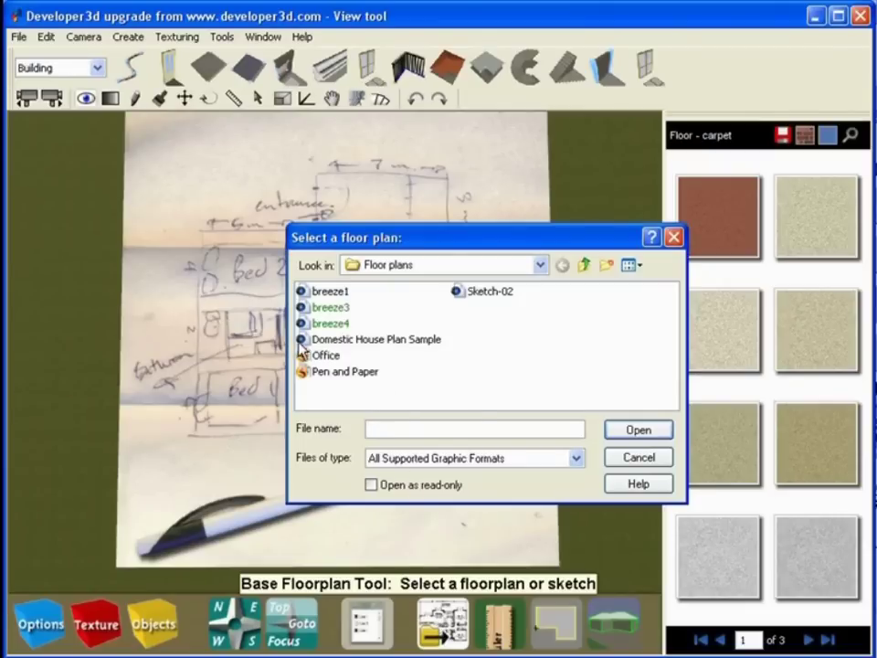
{"action": "double_click", "coordinate": [372, 342]}
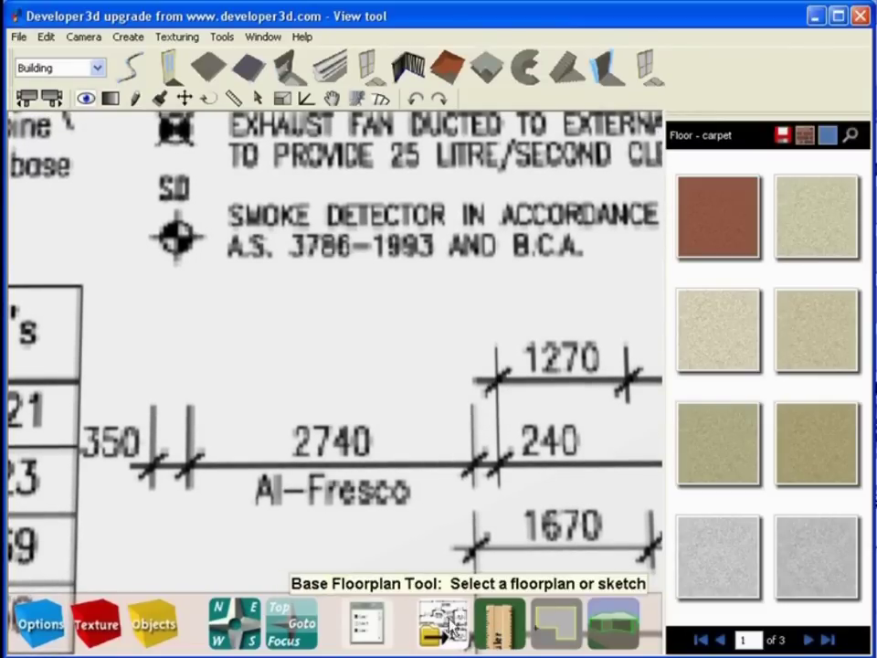
Step: Scale the base floor plan to real size by marking the 2740 mm Al-Fresco dimension and entering its length
{"action": "left_click", "coordinate": [494, 630]}
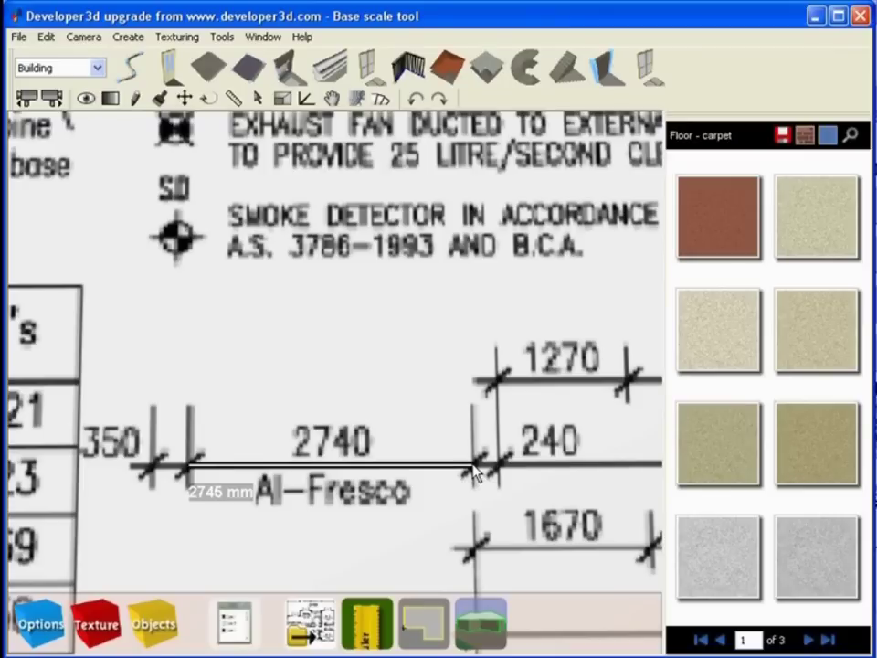
{"action": "left_click", "coordinate": [474, 468]}
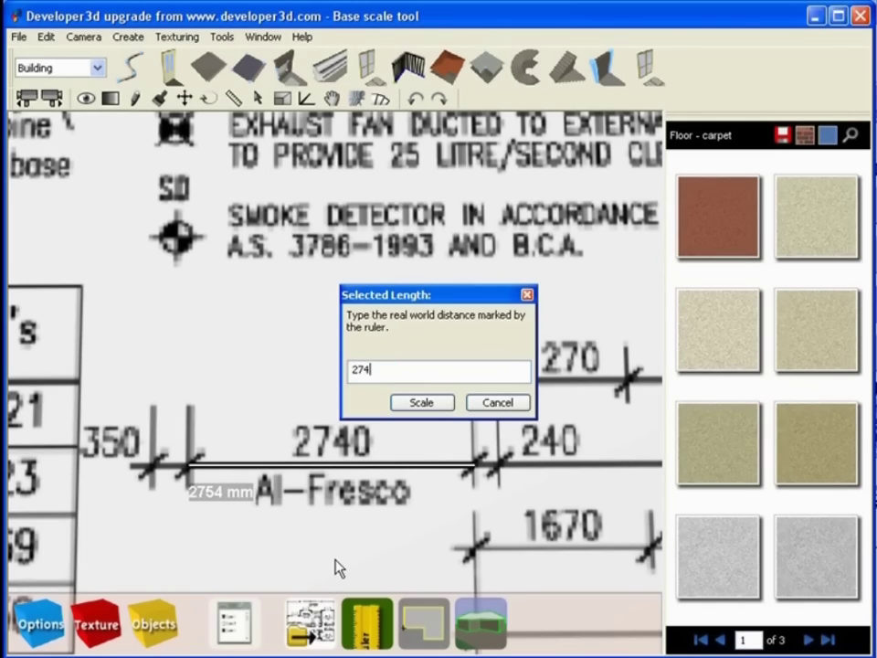
{"action": "left_click", "coordinate": [420, 403]}
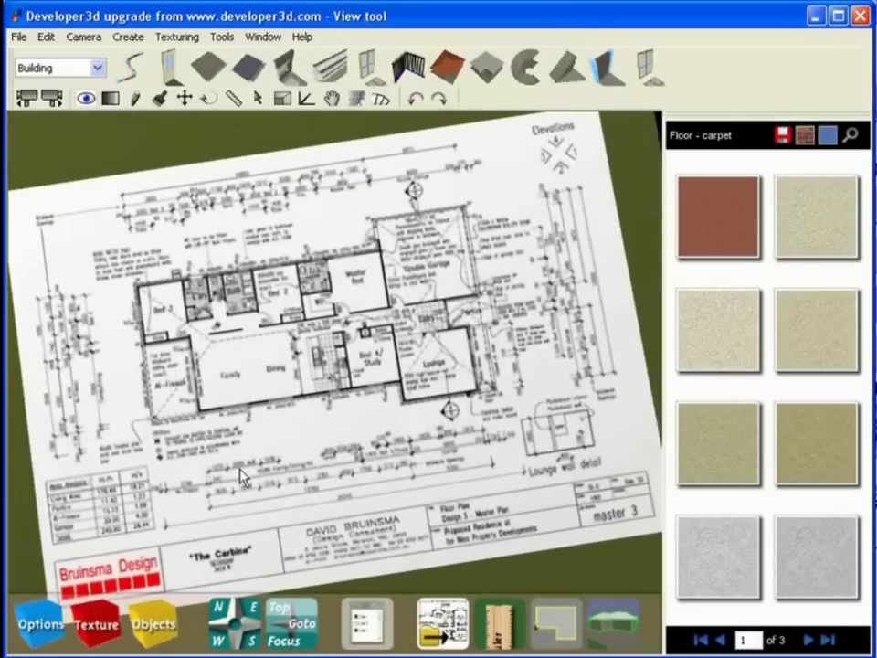
Step: Rescale the base floor plan by marking the 1200 dimension beside the 2280 wall and setting its real-world length to 1200 mm
{"action": "scroll", "coordinate": [246, 476], "scroll_direction": "up", "scroll_amount": 5}
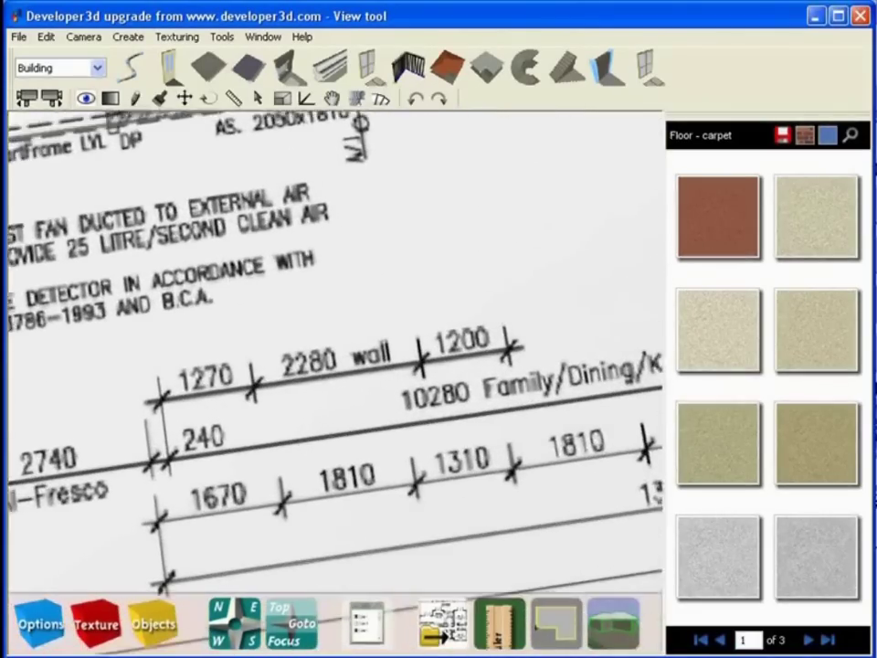
{"action": "scroll", "coordinate": [395, 403], "scroll_direction": "up", "scroll_amount": 8}
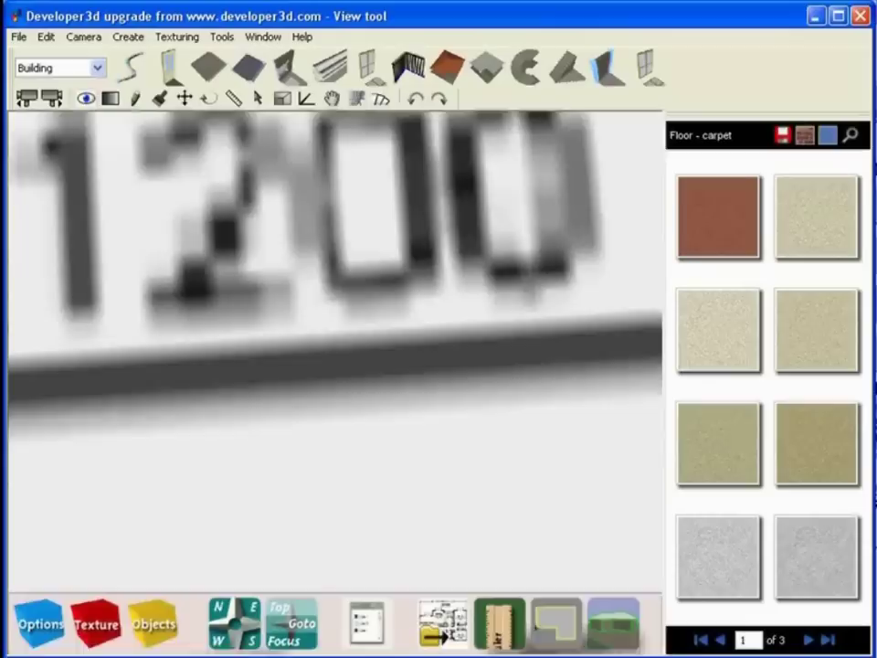
{"action": "scroll", "coordinate": [475, 432], "scroll_direction": "down", "scroll_amount": 3}
{"action": "left_click", "coordinate": [498, 622]}
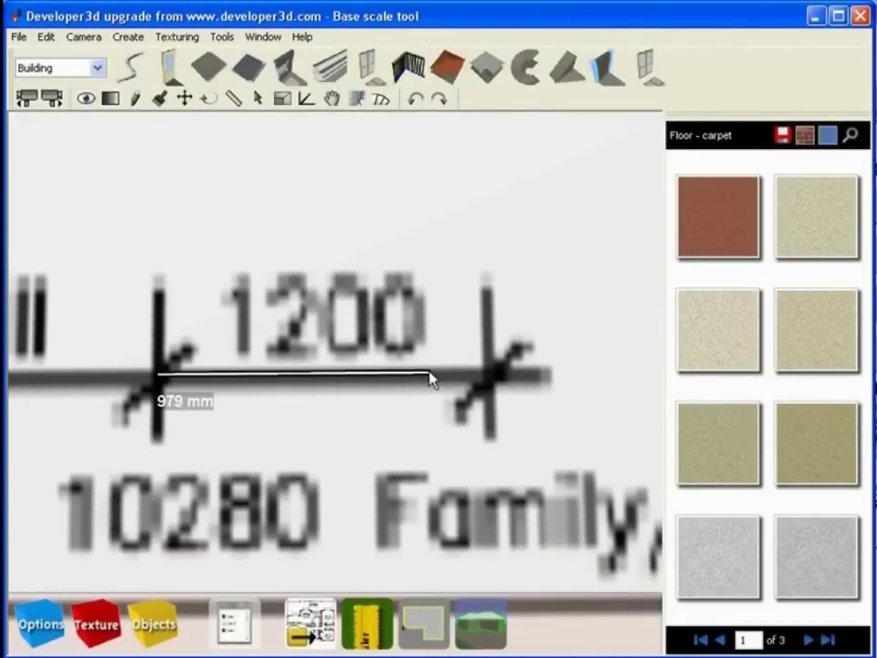
{"action": "left_click", "coordinate": [490, 379]}
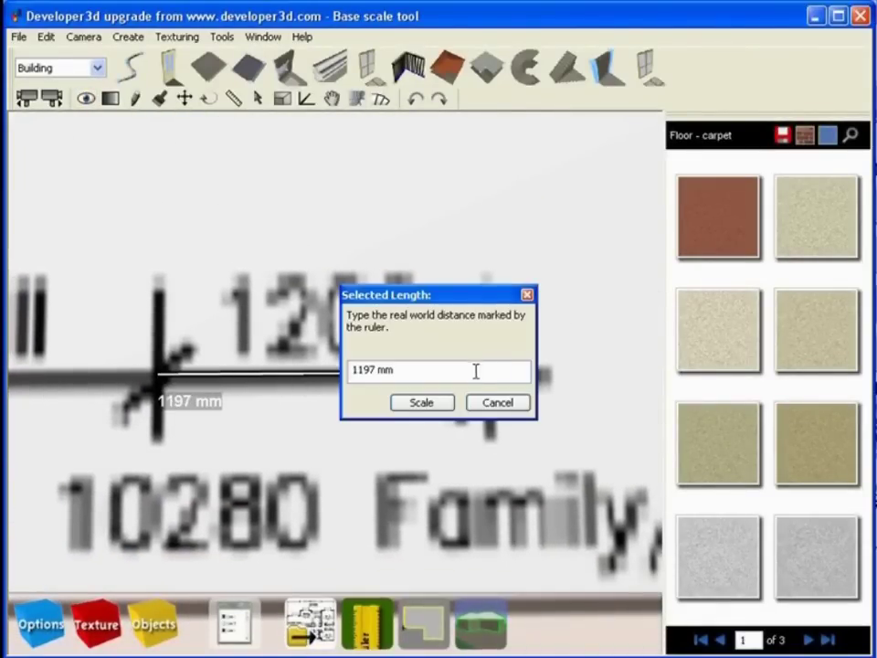
{"action": "left_click_drag", "start_coordinate": [416, 304], "coordinate": [413, 192]}
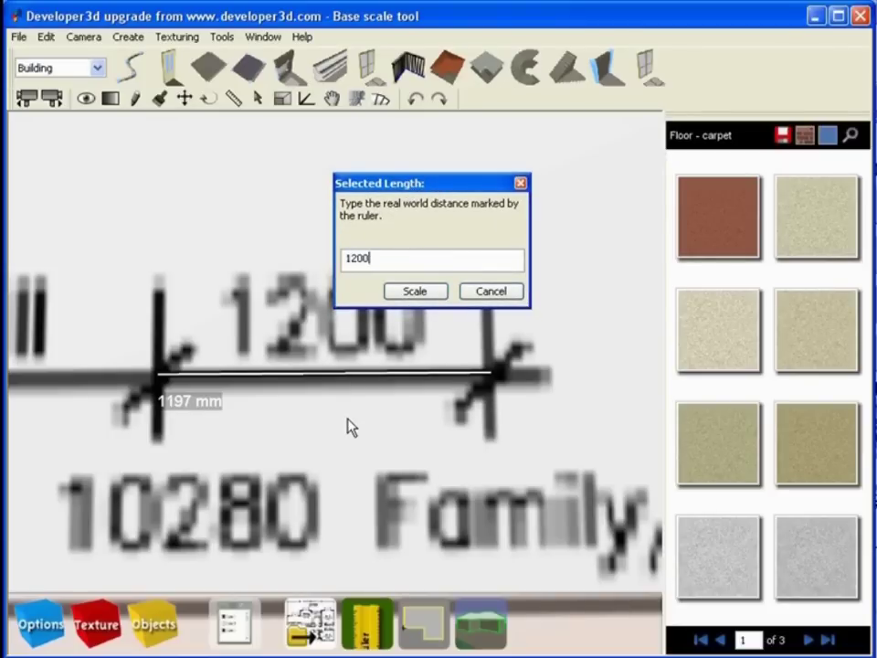
{"action": "key", "text": "Return"}
Step: Start the floorbase foundation outline around Al-Fresco and Bed 3, with edges of about 5012, 3209 and 4085 mm
{"action": "scroll", "coordinate": [366, 402], "scroll_direction": "down", "scroll_amount": 5}
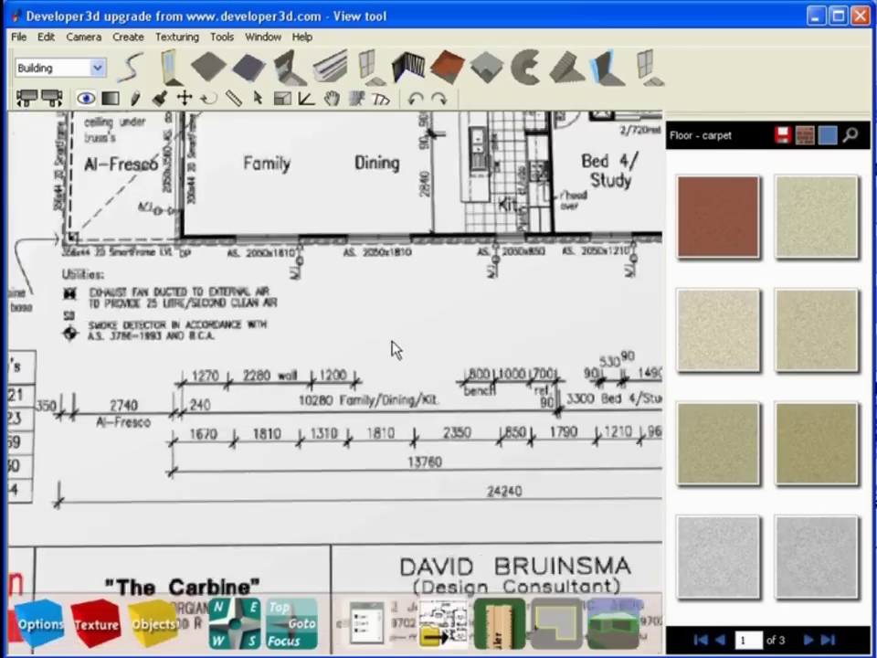
{"action": "scroll", "coordinate": [393, 350], "scroll_direction": "down", "scroll_amount": 5}
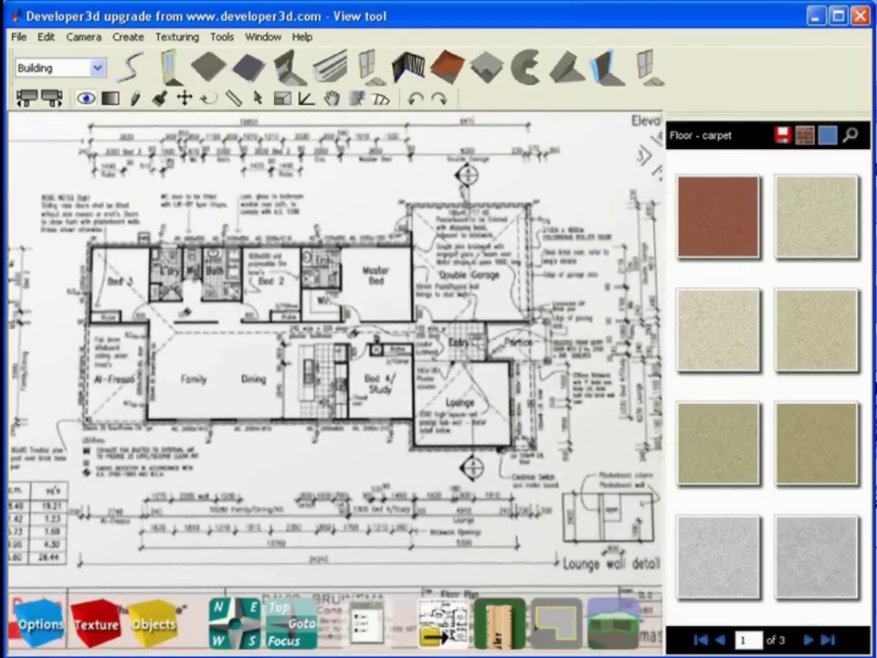
{"action": "scroll", "coordinate": [244, 284], "scroll_direction": "up", "scroll_amount": 3}
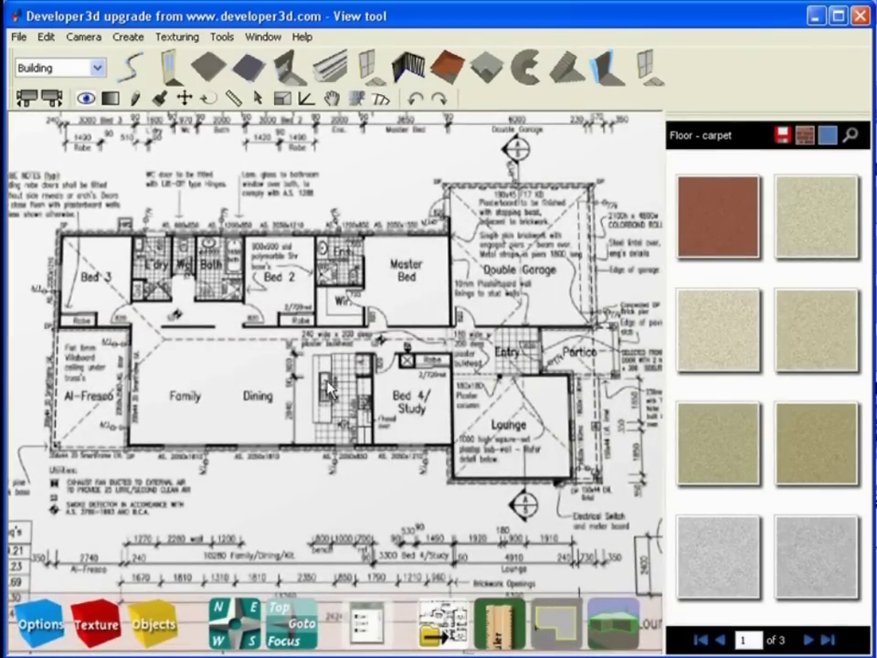
{"action": "scroll", "coordinate": [326, 386], "scroll_direction": "down", "scroll_amount": 2}
{"action": "left_click_drag", "start_coordinate": [326, 386], "coordinate": [219, 302]}
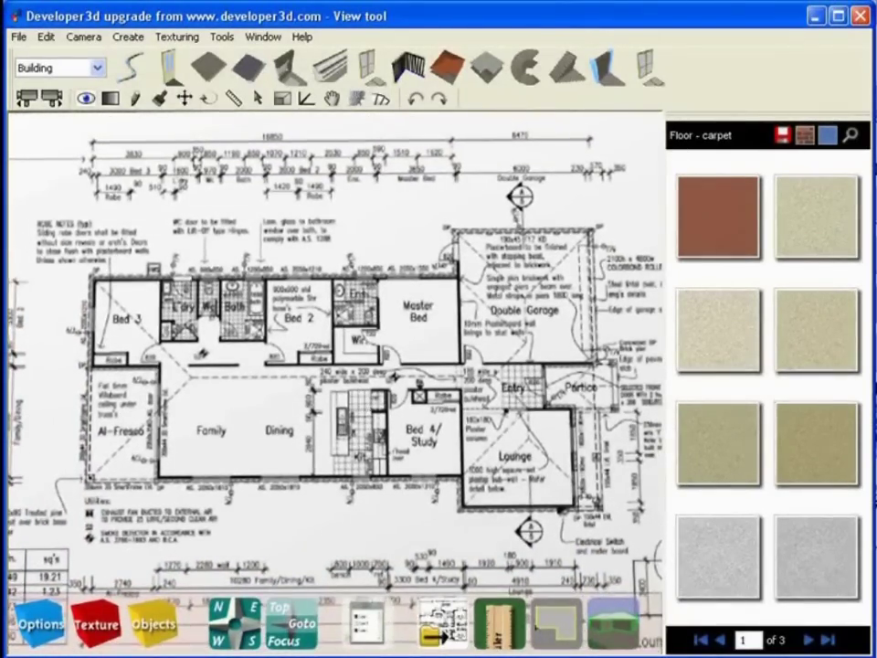
{"action": "left_click", "coordinate": [549, 618]}
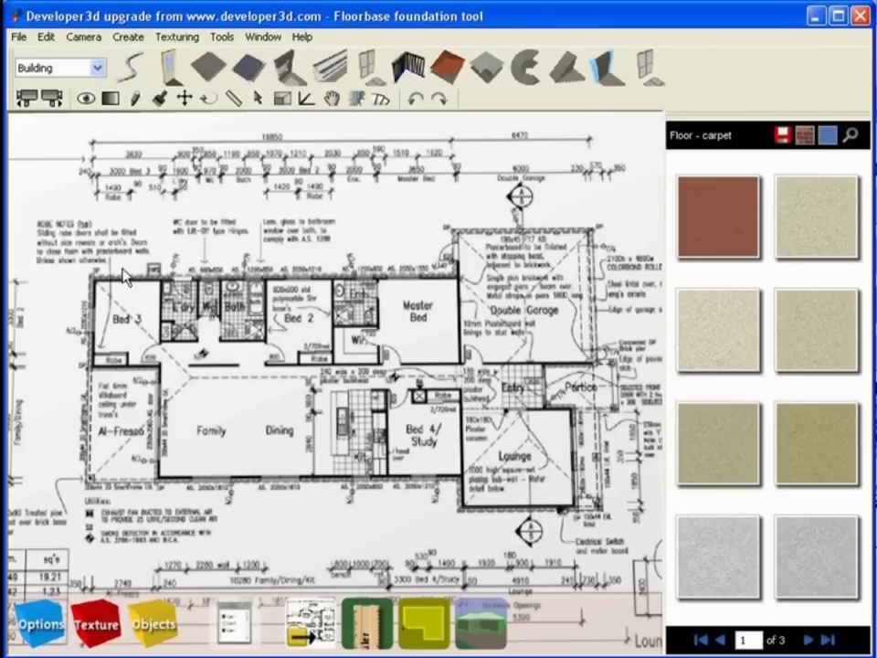
{"action": "left_click", "coordinate": [159, 485]}
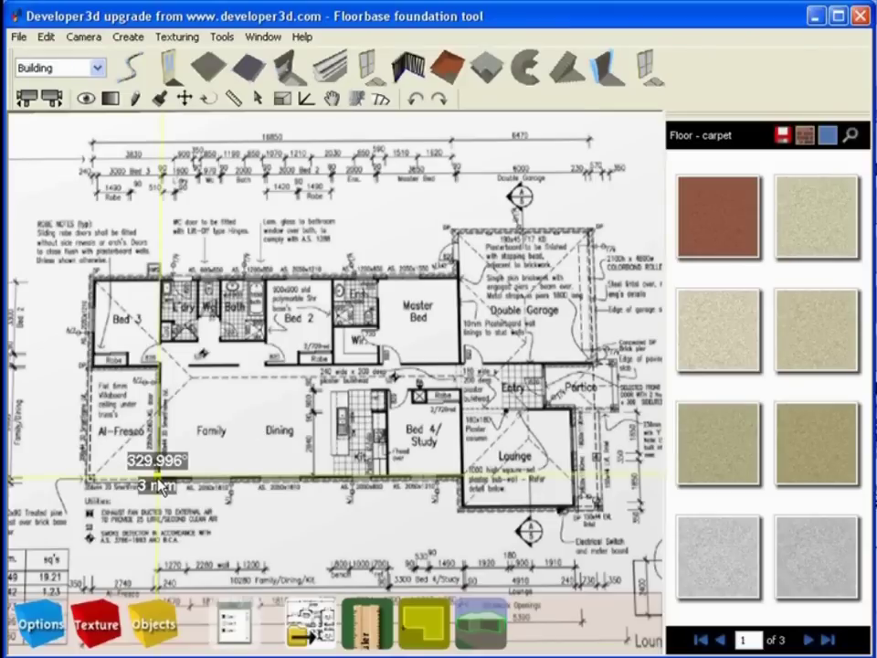
{"action": "left_click", "coordinate": [158, 368]}
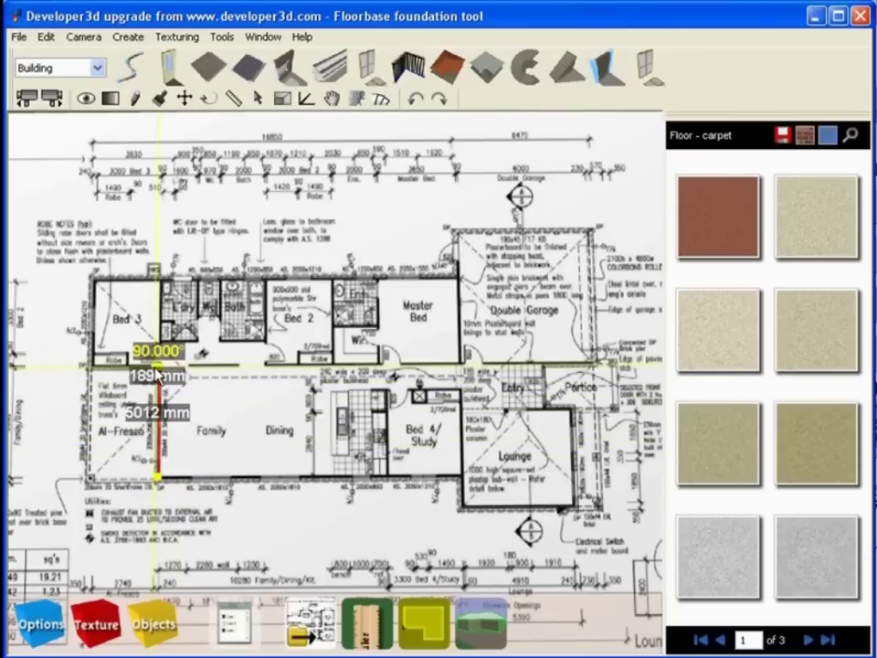
{"action": "left_click", "coordinate": [91, 368]}
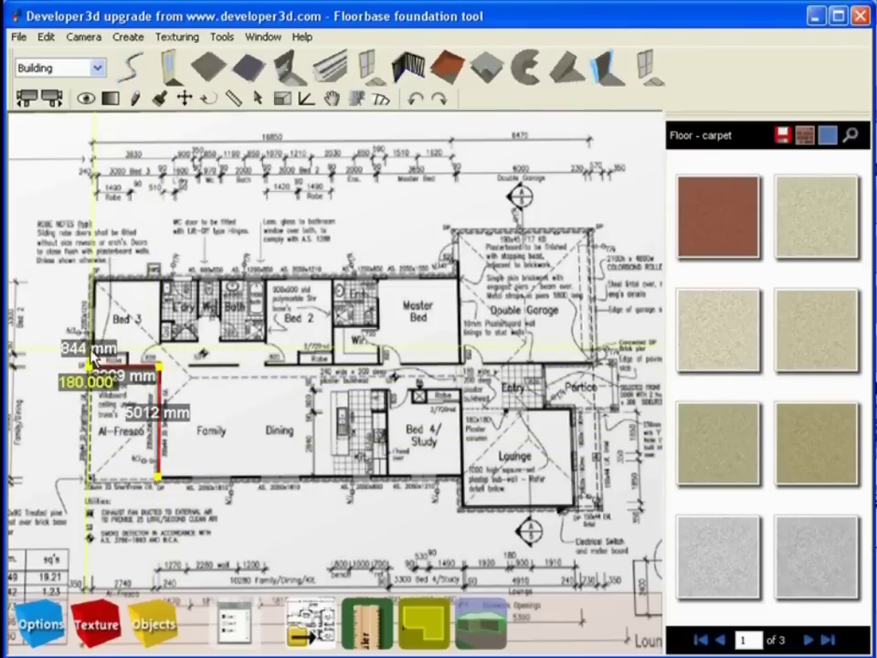
{"action": "left_click", "coordinate": [91, 279]}
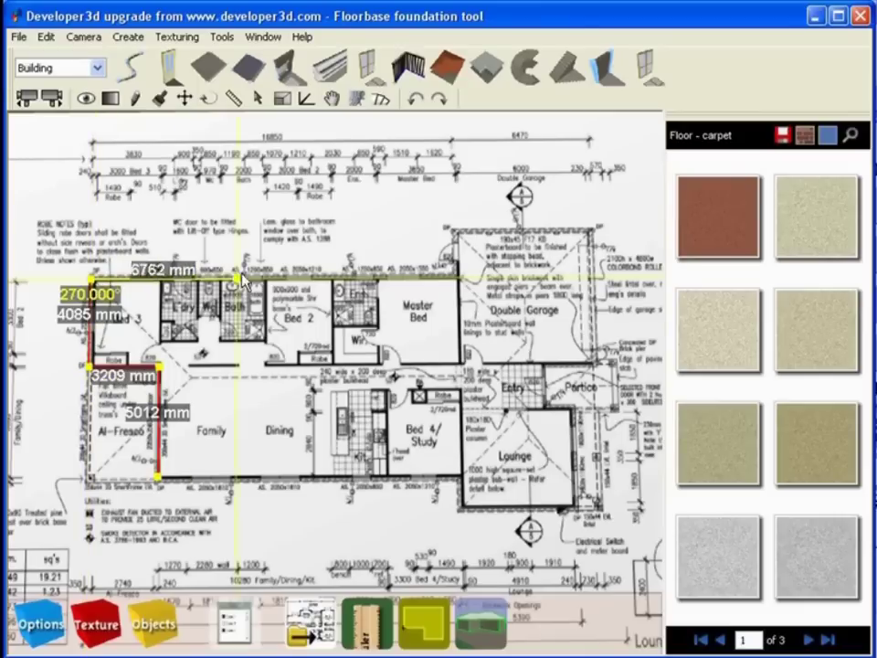
Step: Continue the foundation outline from Bed 3 around the Double Garage, with edges of about 16912, 2194, 6431 and 6339 mm
{"action": "left_click", "coordinate": [455, 231]}
{"action": "left_click", "coordinate": [594, 232]}
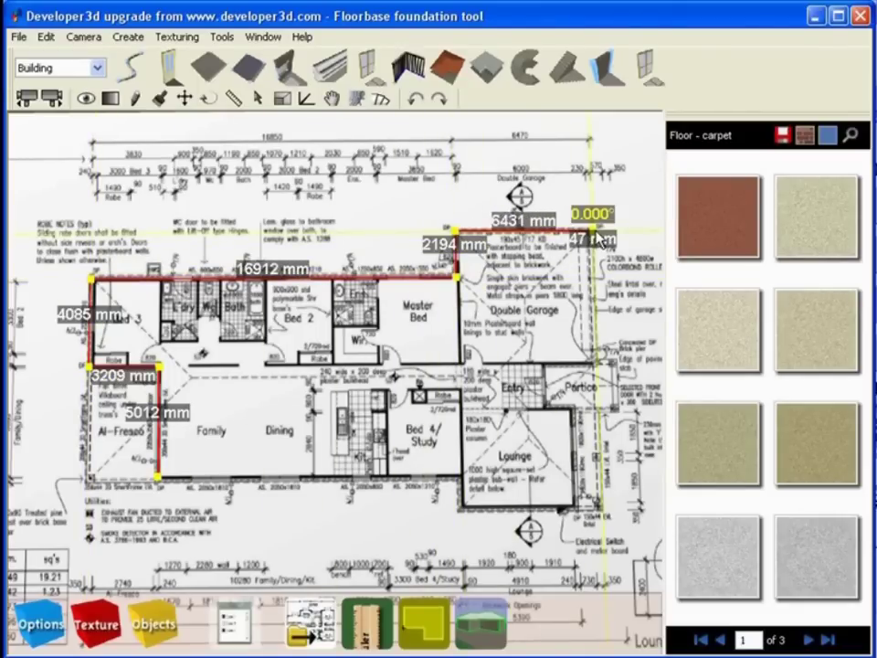
{"action": "left_click", "coordinate": [593, 366]}
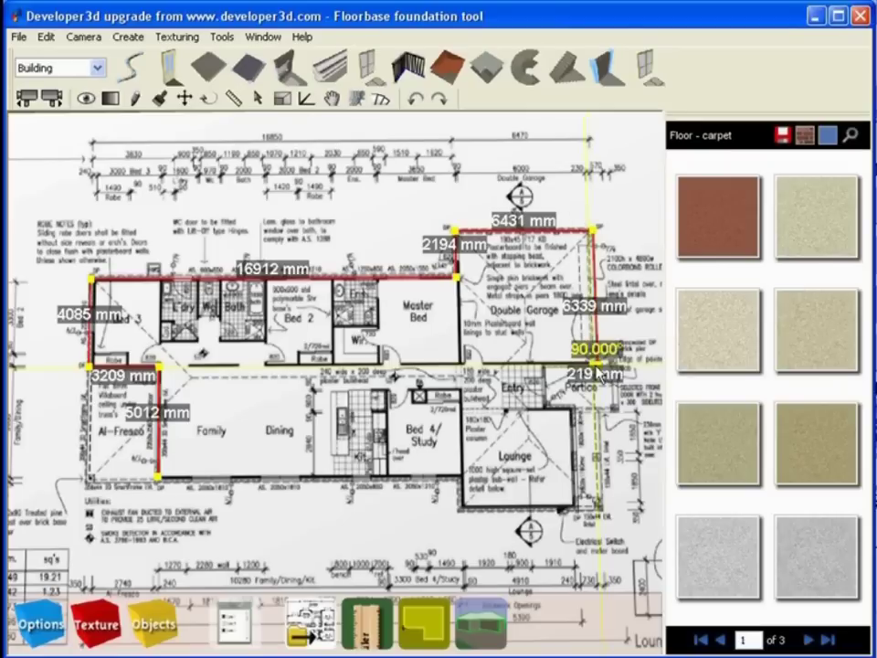
Step: Trace the foundation outline around the Portico recess and along the Lounge's 4480 mm outer wall
{"action": "left_click", "coordinate": [544, 366]}
{"action": "left_click", "coordinate": [544, 410]}
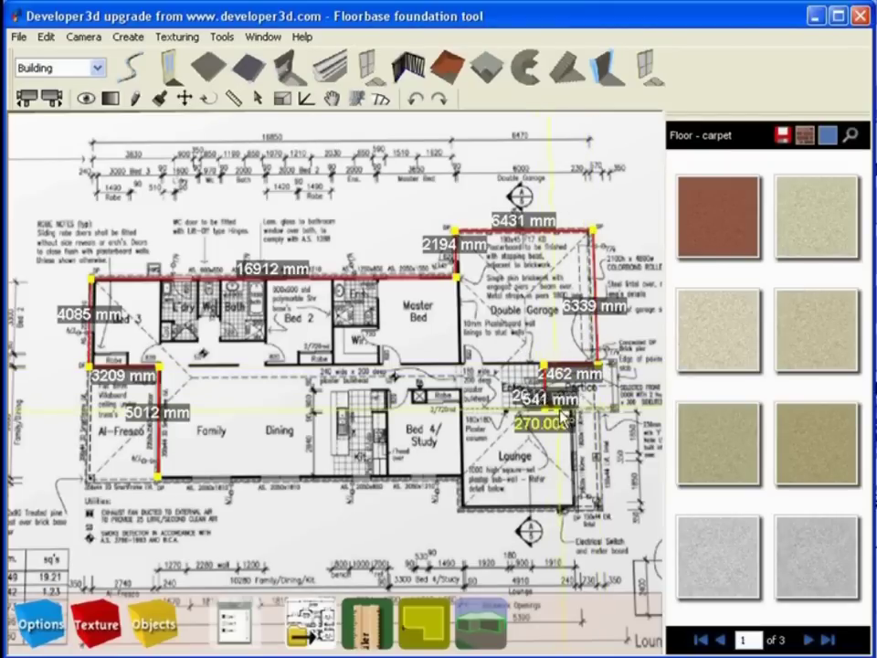
{"action": "left_click", "coordinate": [574, 409]}
{"action": "left_click", "coordinate": [574, 507]}
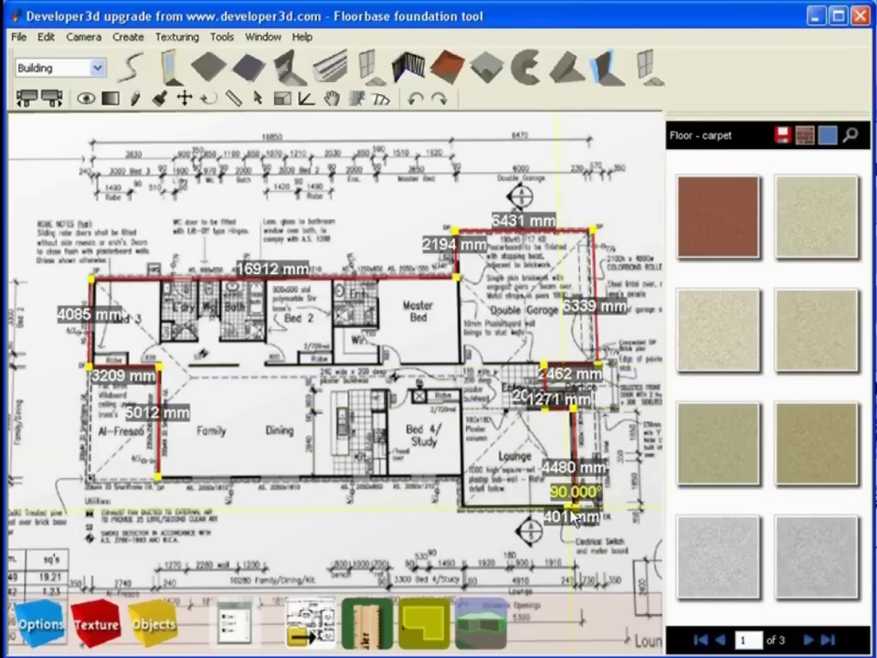
Step: Complete the foundation with Lounge edges of about 5203 and 1400 mm, closing the outline along the 13658 mm Family and Dining wall
{"action": "left_click", "coordinate": [462, 508]}
{"action": "left_click", "coordinate": [463, 484]}
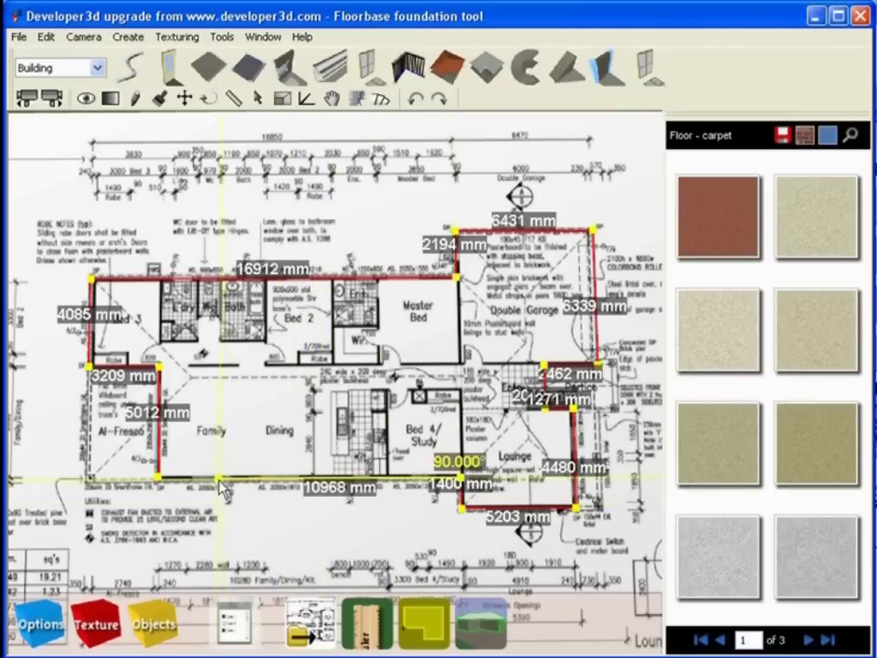
{"action": "left_click", "coordinate": [157, 485]}
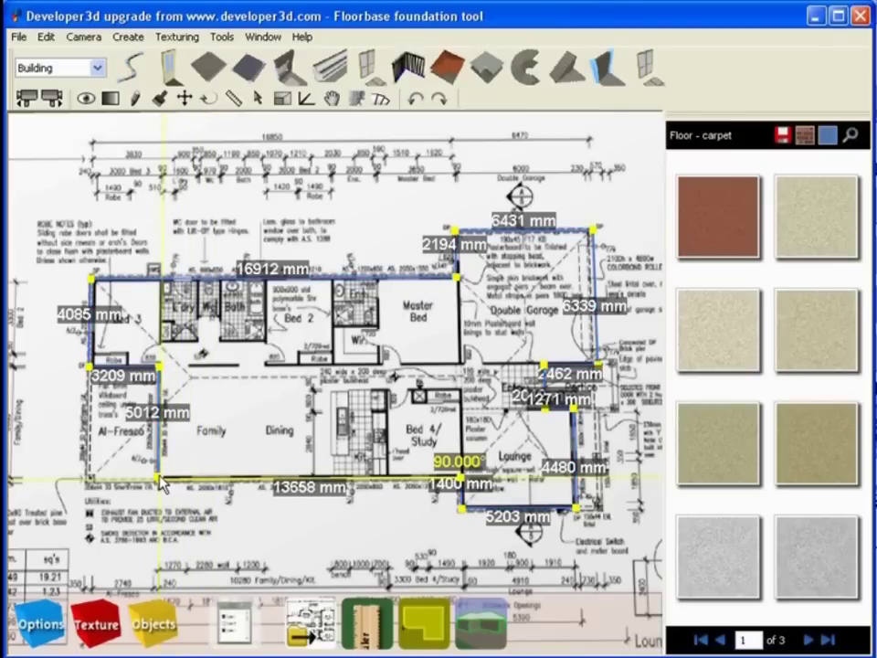
{"action": "left_click", "coordinate": [159, 477]}
{"action": "left_click_drag", "start_coordinate": [108, 330], "coordinate": [283, 242]}
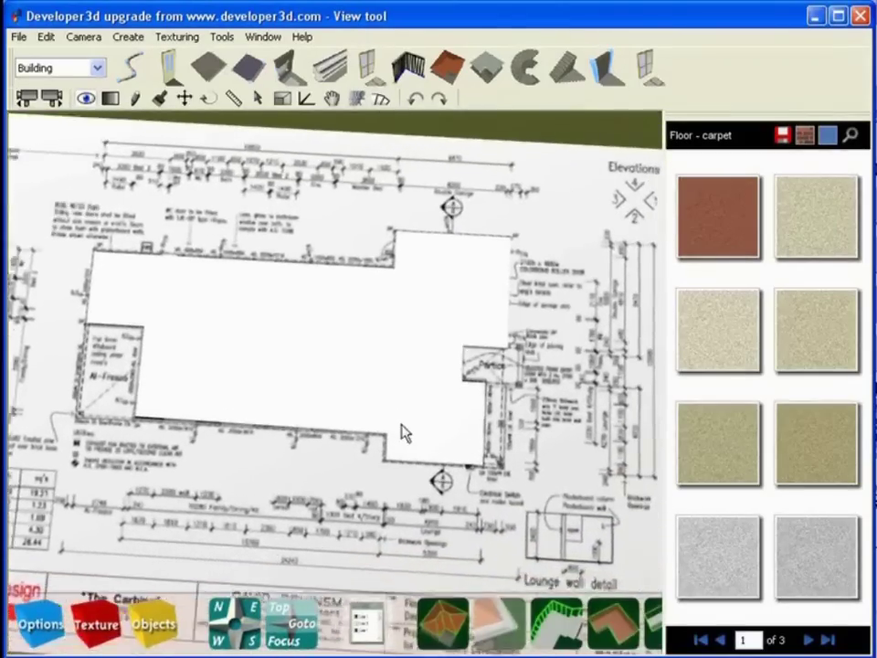
{"action": "scroll", "coordinate": [411, 402], "scroll_direction": "up", "scroll_amount": 3}
{"action": "left_click_drag", "start_coordinate": [415, 396], "coordinate": [292, 333]}
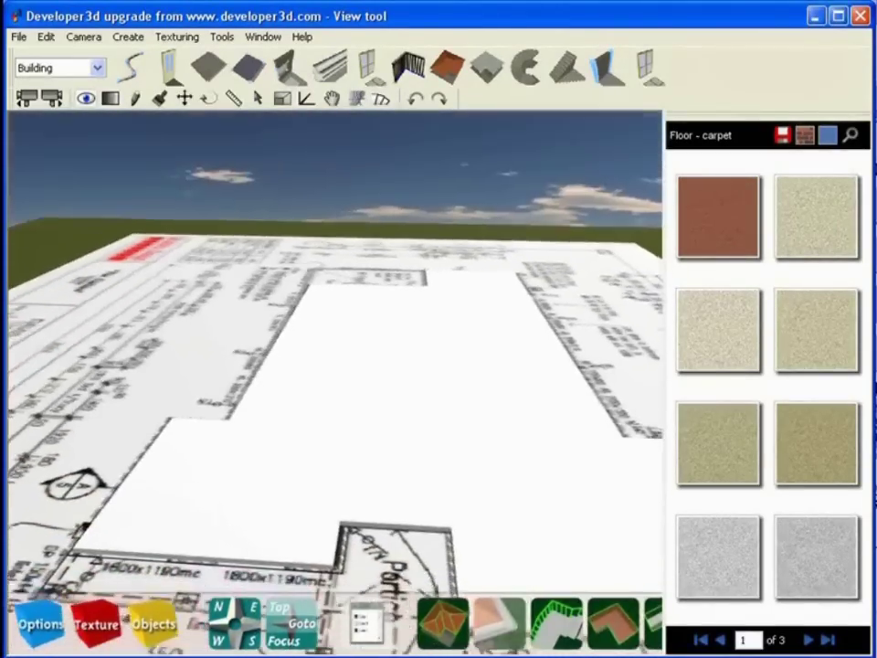